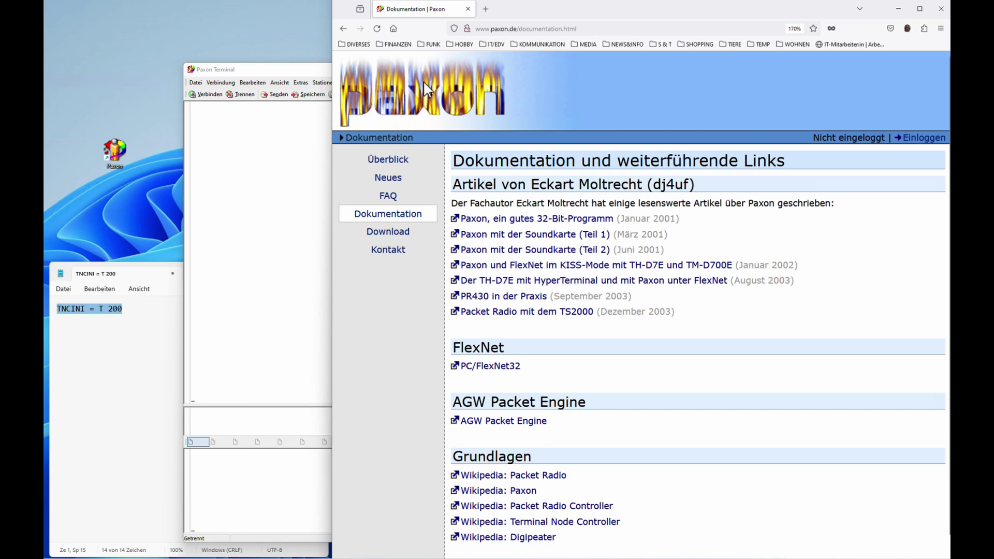
Add the operator's own call sign to the terminal settings with only SSID 6 enabled and apply it
{"action": "left_click", "coordinate": [304, 70]}
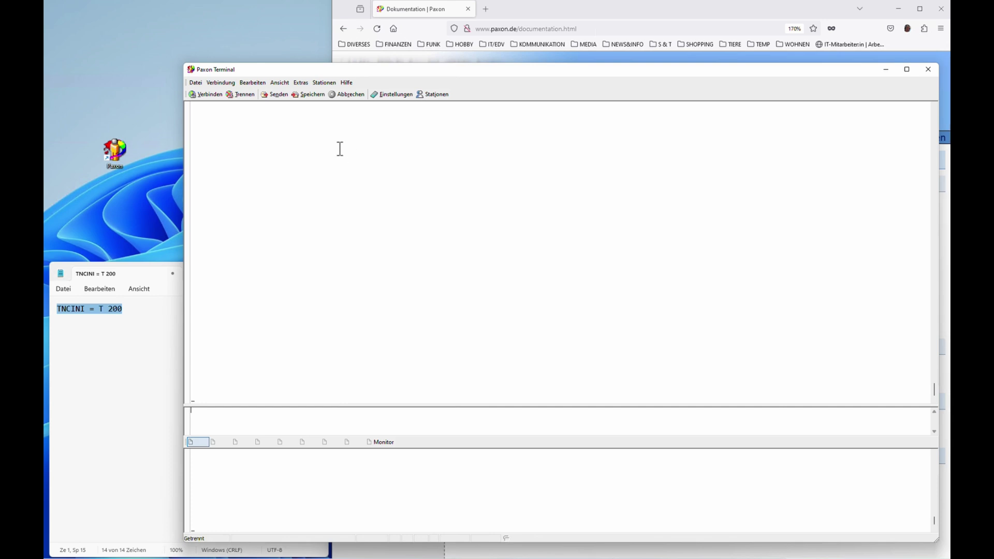
{"action": "left_click", "coordinate": [392, 94]}
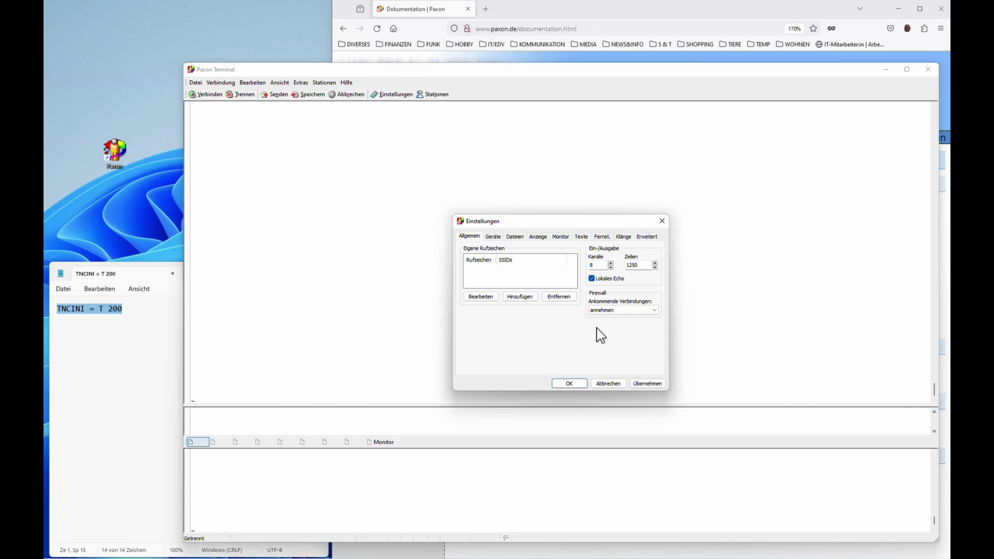
{"action": "left_click", "coordinate": [525, 299]}
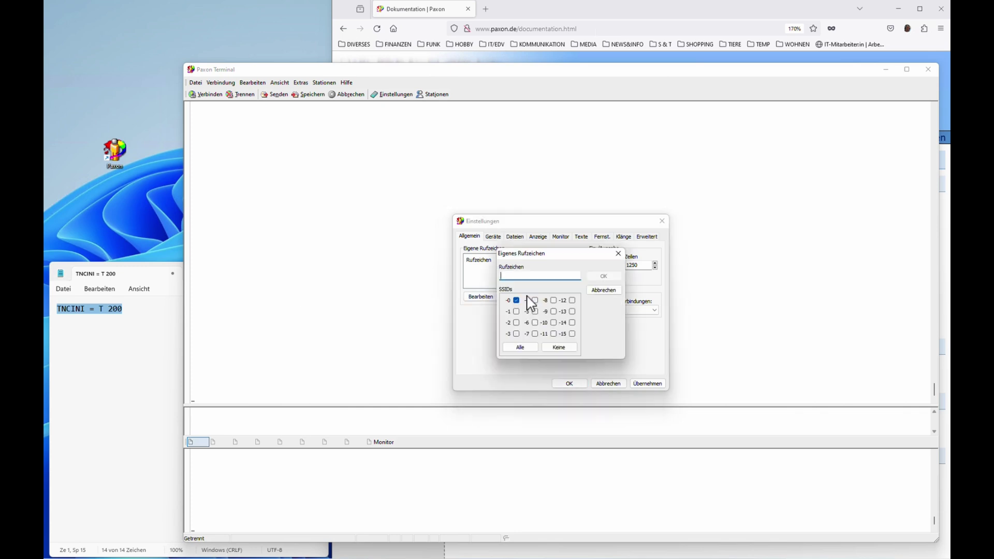
{"action": "type", "text": "OE4JHW"}
{"action": "left_click", "coordinate": [516, 300]}
{"action": "left_click", "coordinate": [535, 323]}
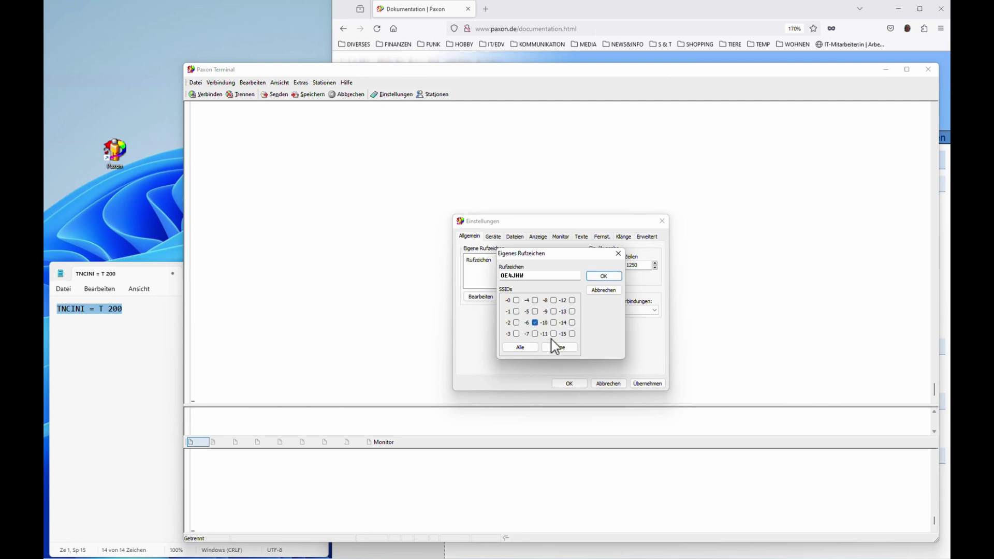
{"action": "left_click", "coordinate": [597, 275]}
{"action": "left_click", "coordinate": [646, 384]}
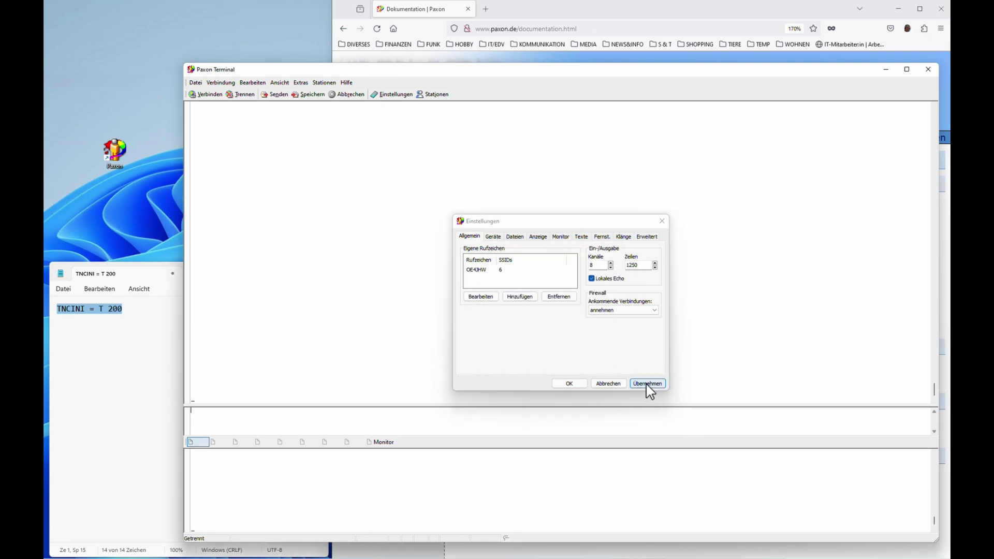
{"action": "left_click", "coordinate": [570, 384]}
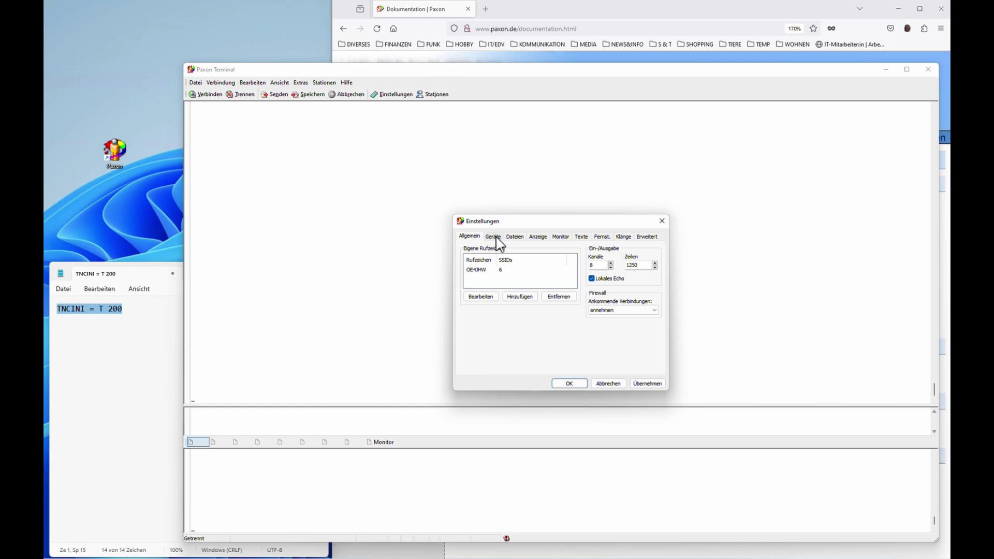
Add a Hostmode device driver in the terminal's device settings
{"action": "left_click", "coordinate": [494, 237]}
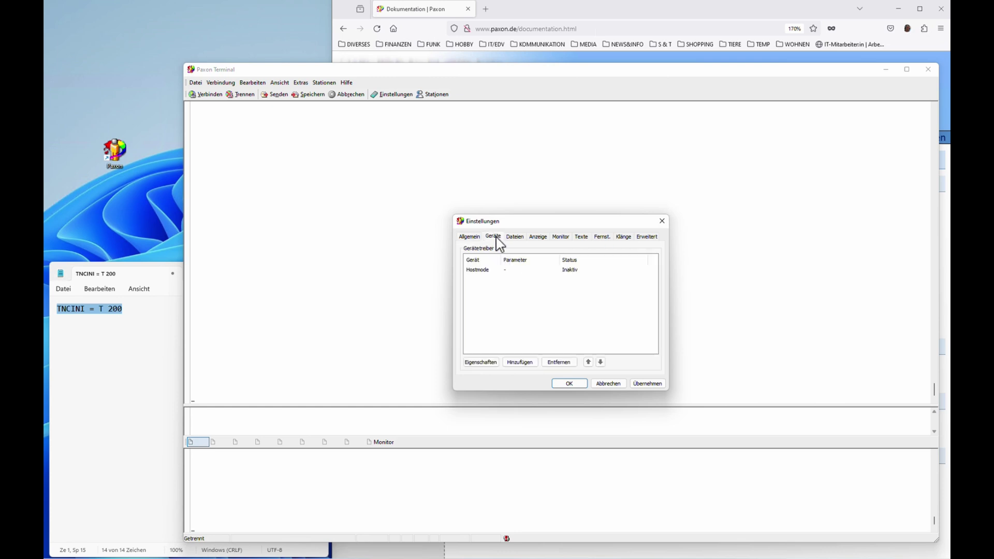
{"action": "left_click", "coordinate": [521, 364]}
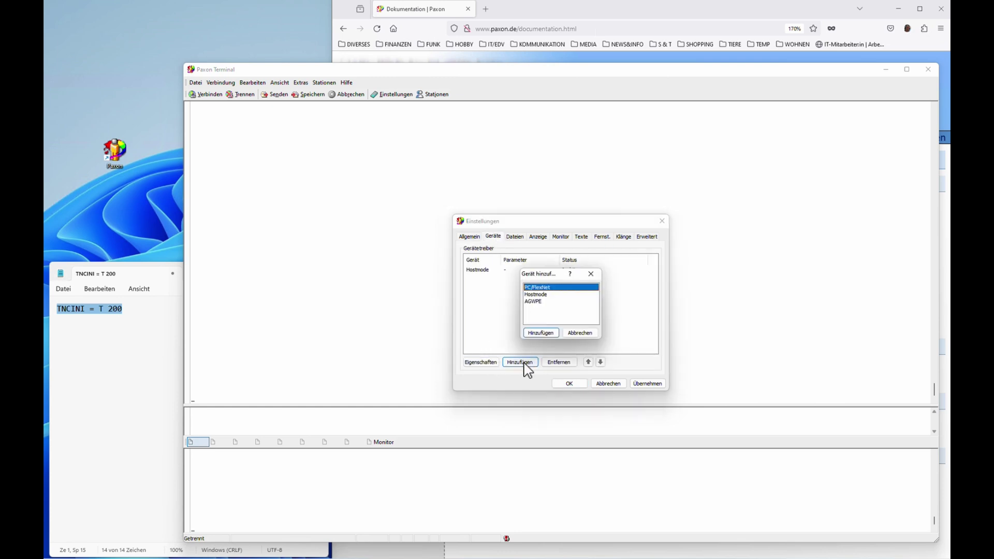
{"action": "left_click", "coordinate": [538, 295]}
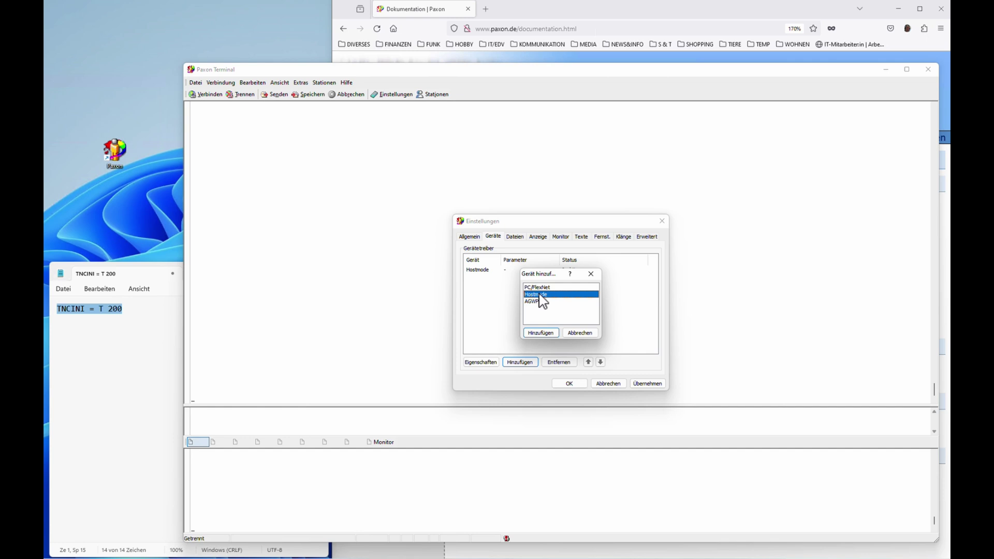
{"action": "left_click", "coordinate": [542, 333]}
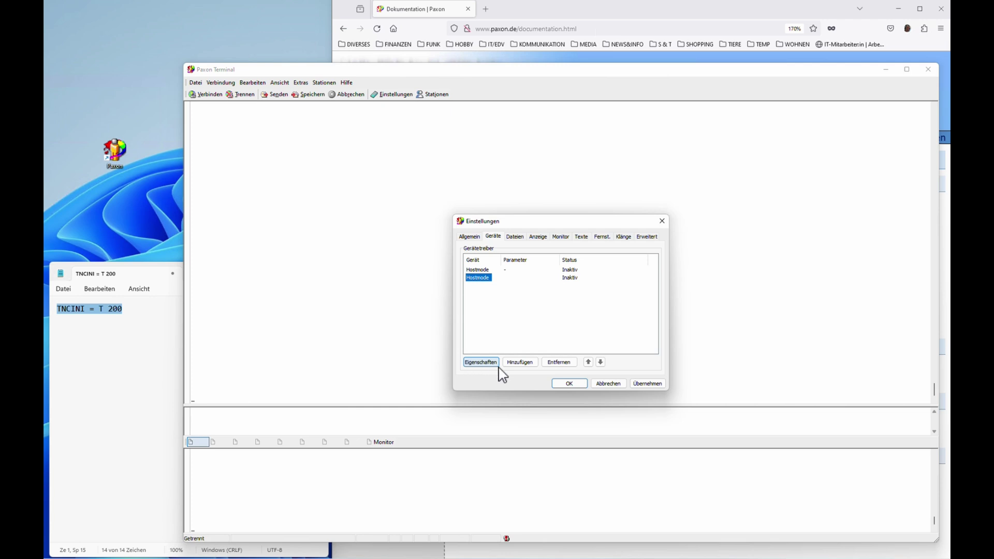
Set the new Hostmode device's port to COM8 and its baud rate to 19200
{"action": "left_click", "coordinate": [481, 363]}
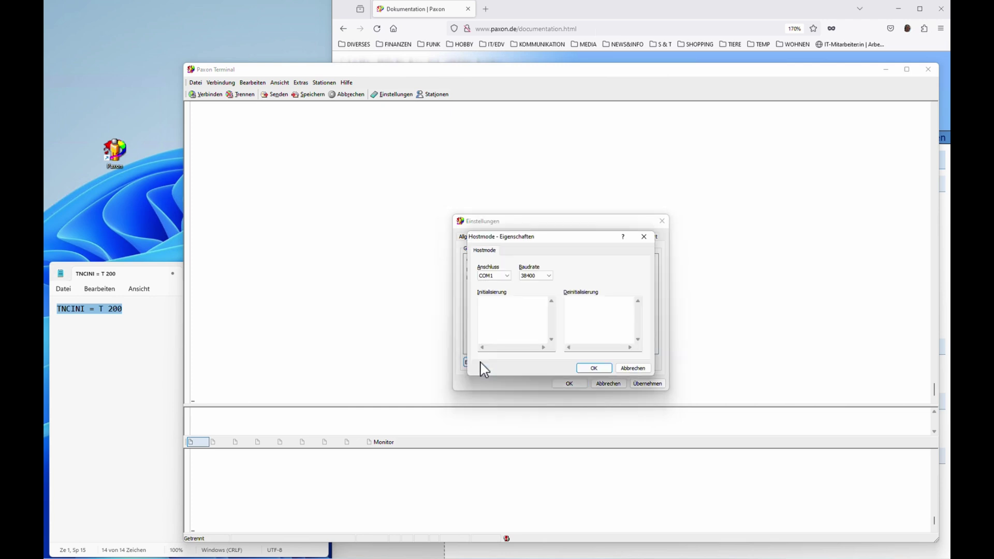
{"action": "left_click", "coordinate": [507, 276]}
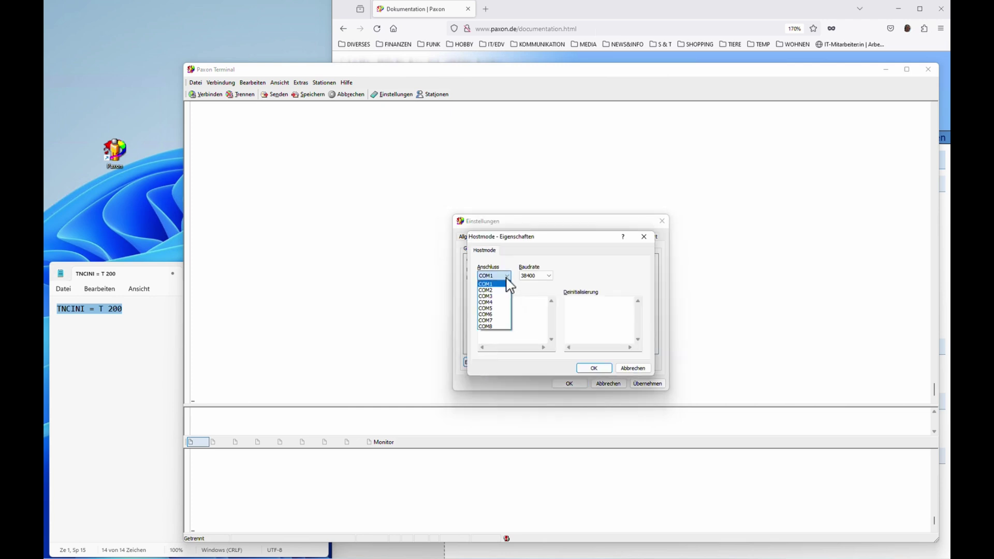
{"action": "left_click", "coordinate": [497, 326]}
{"action": "left_click", "coordinate": [549, 276]}
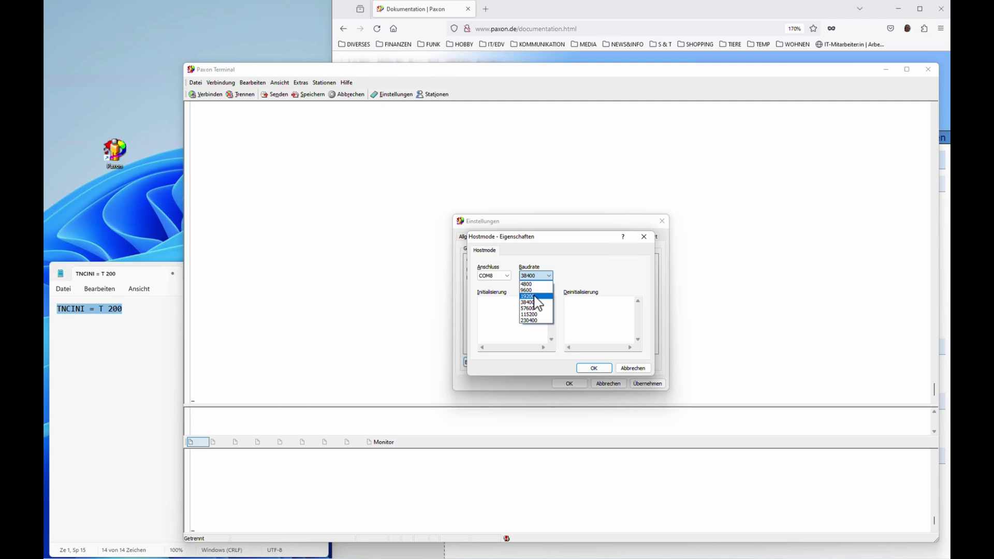
{"action": "left_click", "coordinate": [535, 298]}
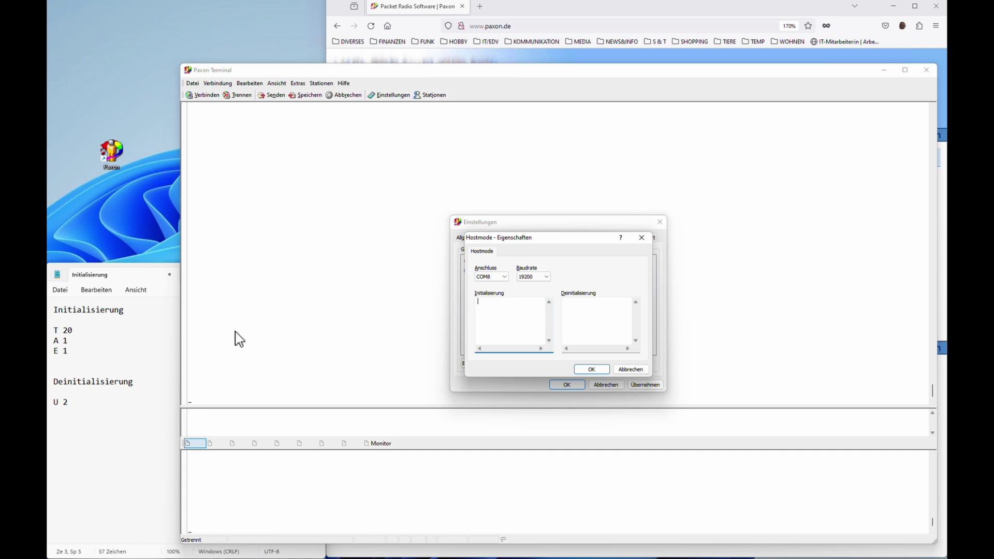
Copy the initialisation commands T 20, A 1 and E 1 from the text notes into the Hostmode device's Initialisierung commands
{"action": "left_click", "coordinate": [118, 287]}
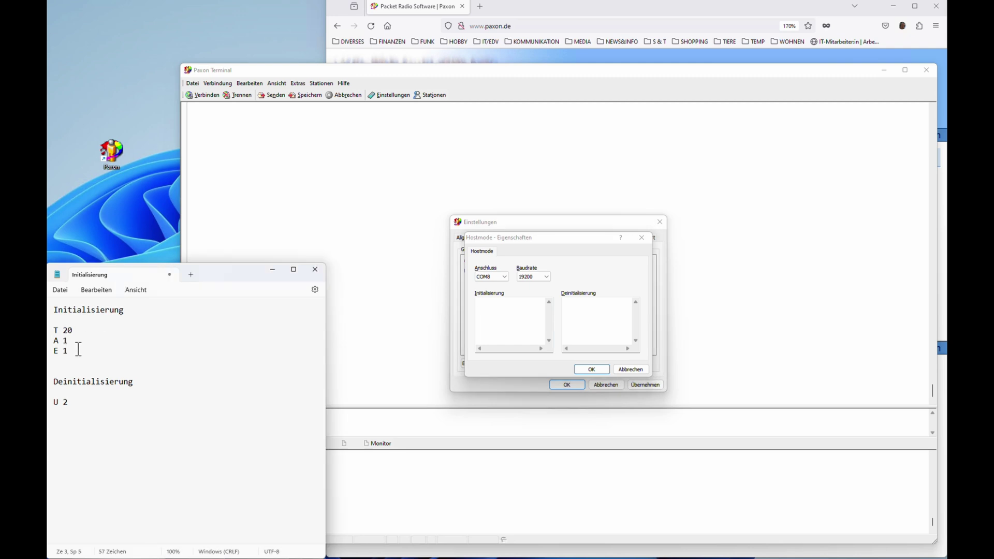
{"action": "left_click_drag", "start_coordinate": [86, 357], "coordinate": [46, 331]}
{"action": "key", "text": "ctrl+c"}
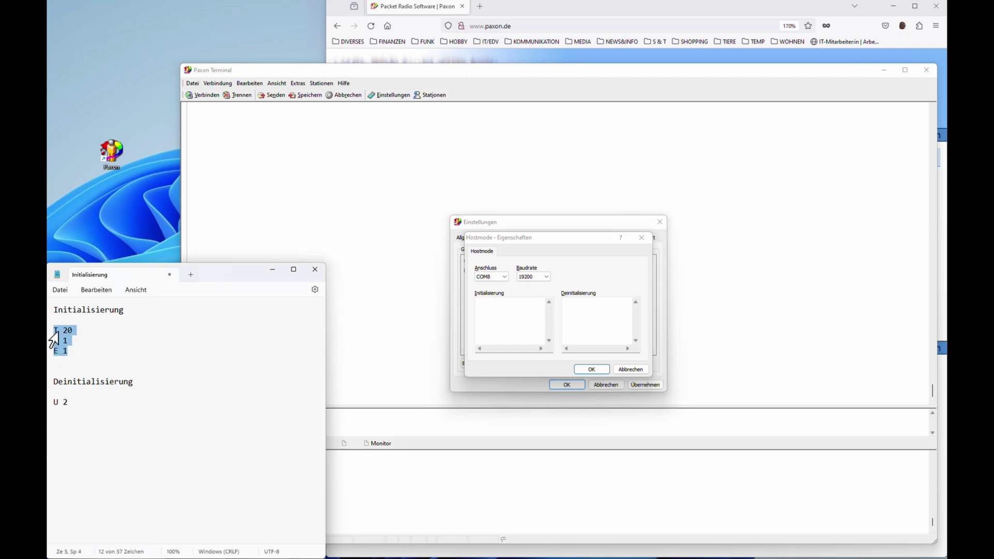
{"action": "left_click", "coordinate": [508, 326]}
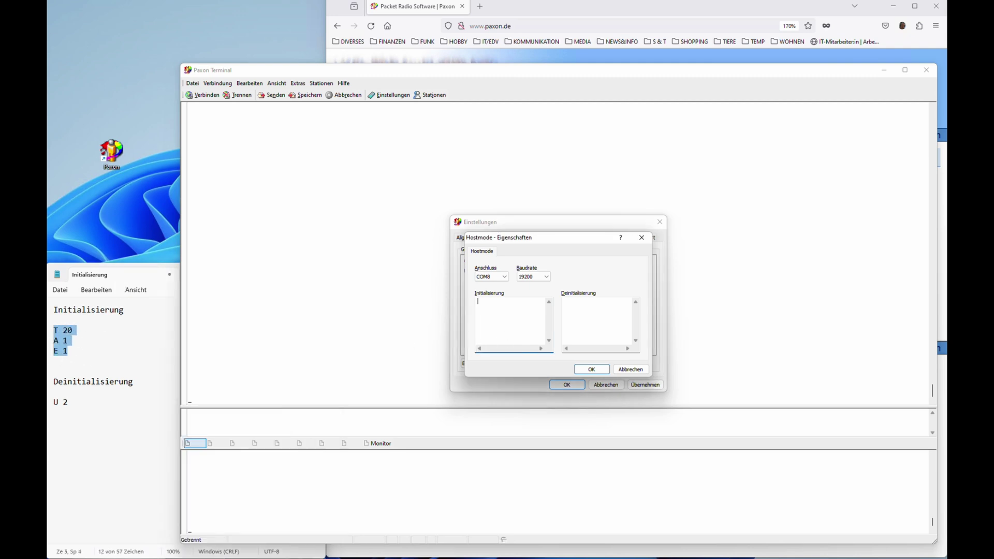
{"action": "key", "text": "ctrl+v"}
Copy U 2 from the notes into the Hostmode Deinitialisierung commands and apply the device settings
{"action": "left_click_drag", "start_coordinate": [69, 407], "coordinate": [47, 413]}
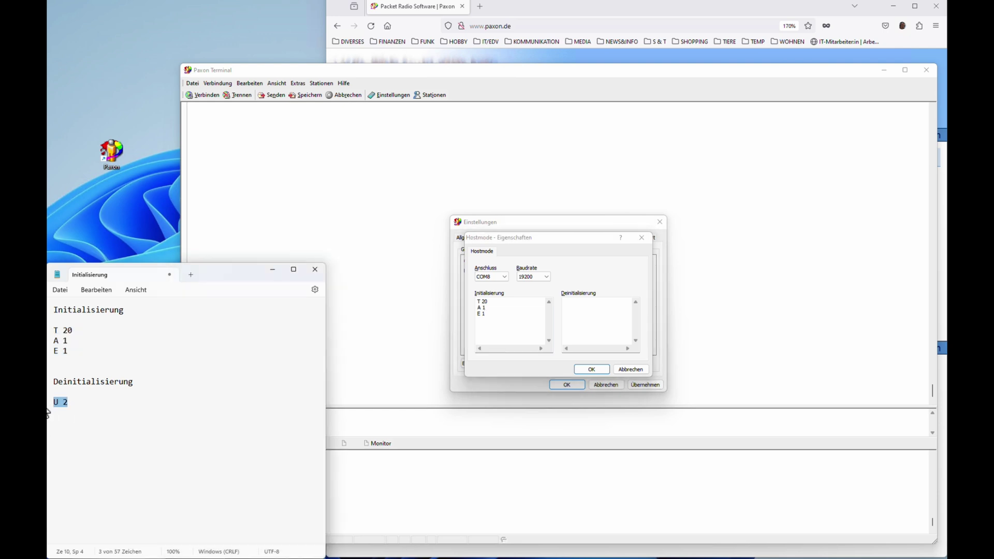
{"action": "left_click", "coordinate": [577, 303]}
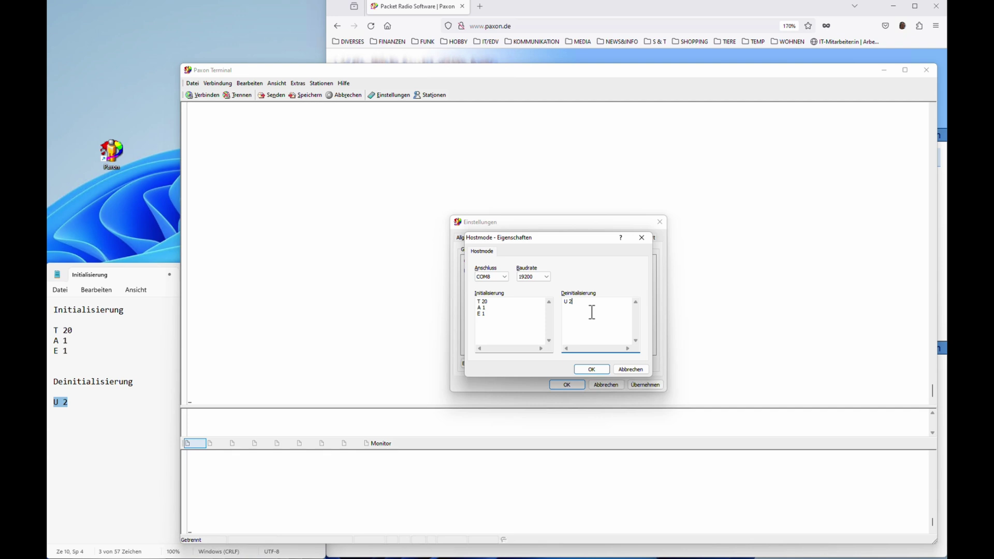
{"action": "left_click", "coordinate": [590, 369]}
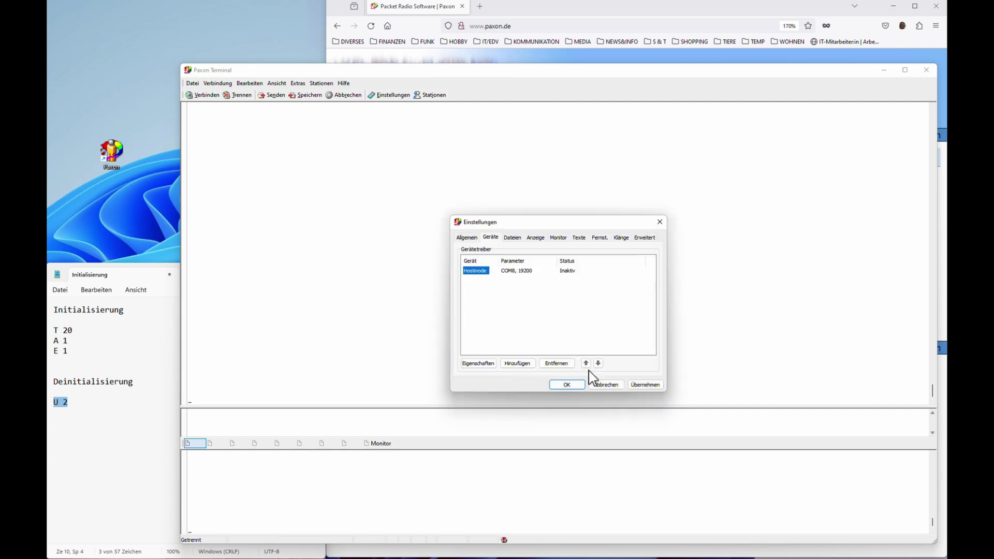
{"action": "left_click", "coordinate": [645, 384]}
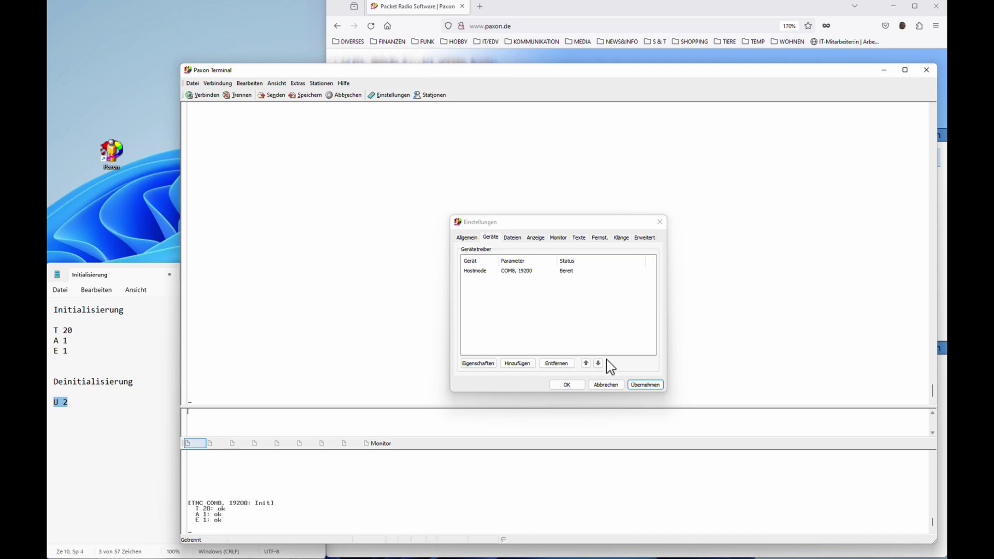
{"action": "left_click", "coordinate": [567, 384]}
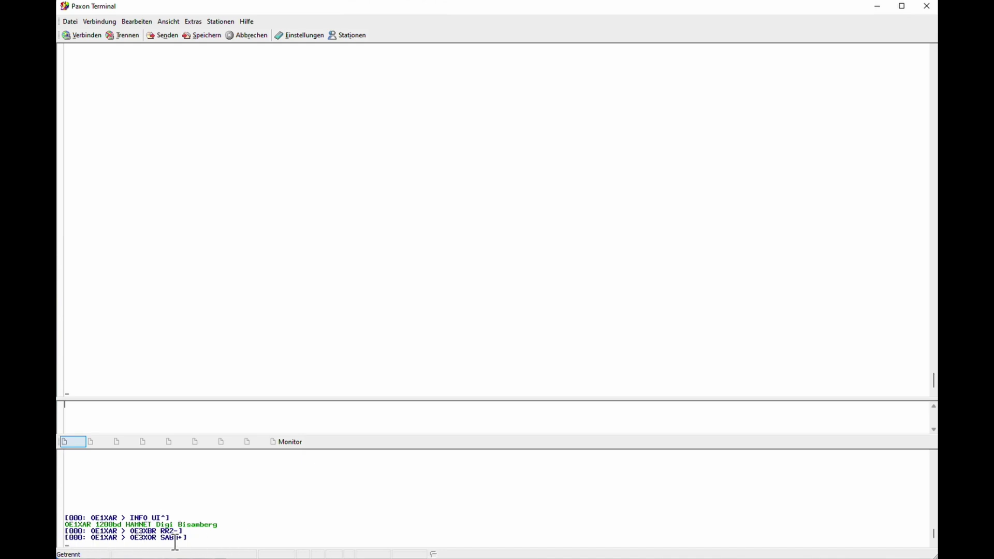
Connect to station OE1XAR with the own call sign and request its command help with h
{"action": "left_click", "coordinate": [82, 37]}
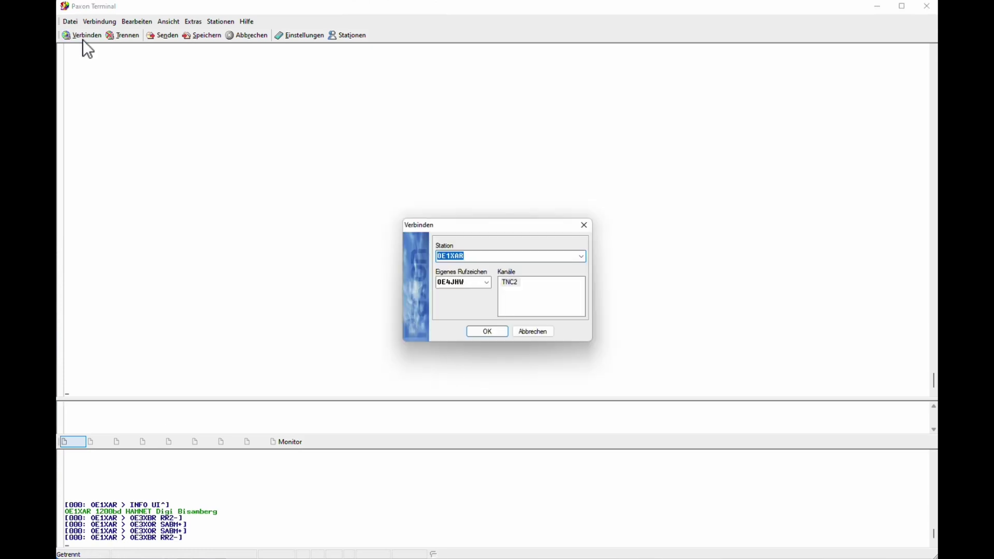
{"action": "left_click", "coordinate": [489, 257]}
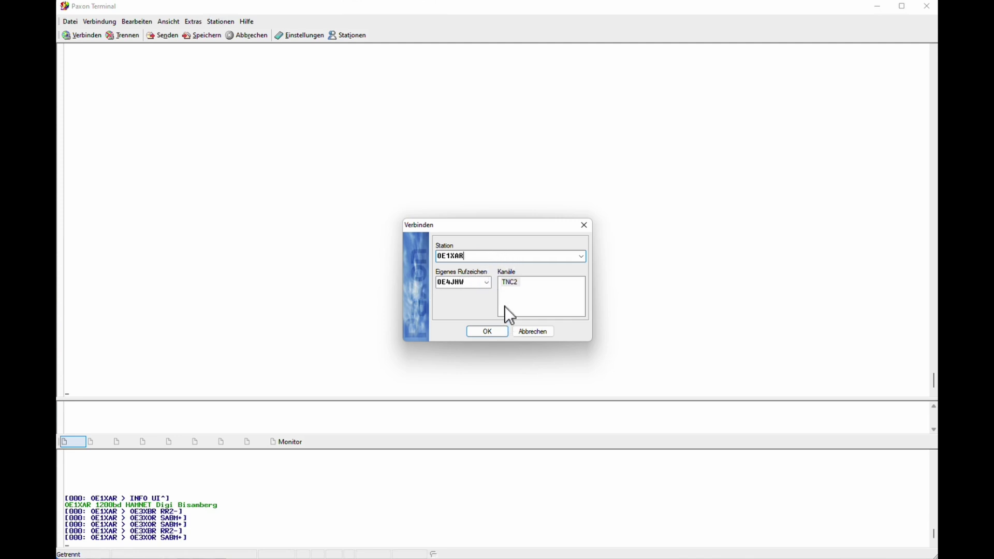
{"action": "left_click", "coordinate": [489, 331]}
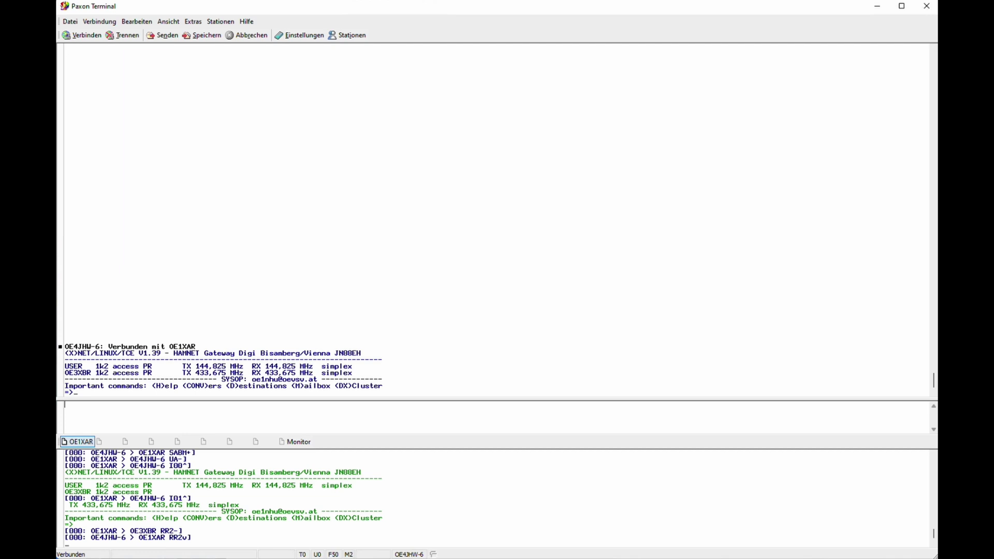
{"action": "type", "text": "H"}
{"action": "key", "text": "Return"}
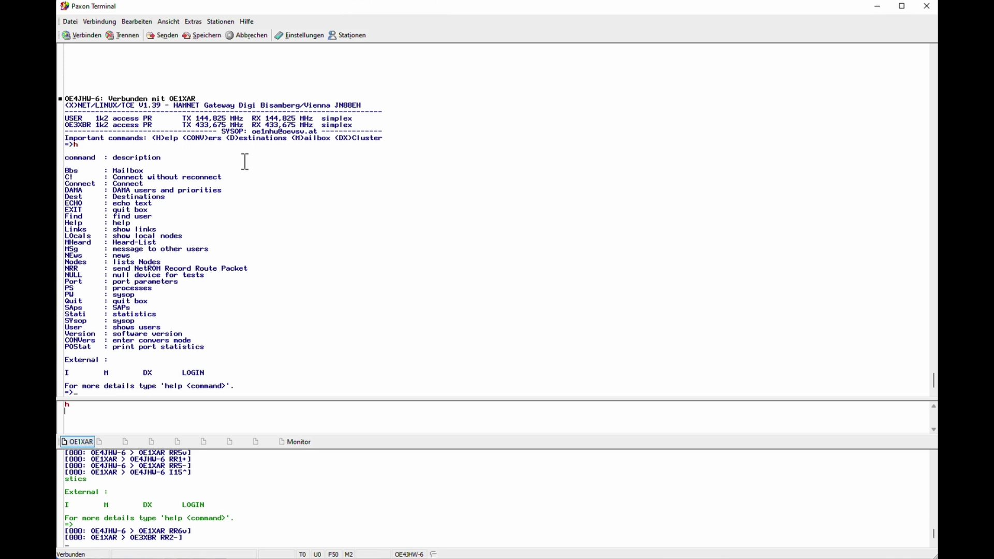
List the destinations reachable from OE1XAR with D and try to open its mailbox with m
{"action": "type", "text": "D"}
{"action": "key", "text": "Return"}
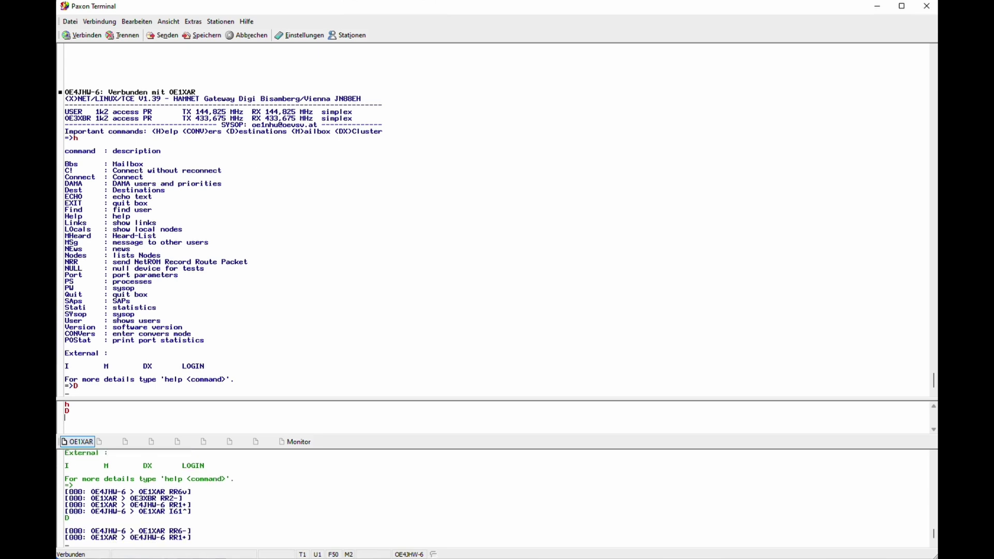
{"action": "left_click_drag", "start_coordinate": [230, 137], "coordinate": [288, 134]}
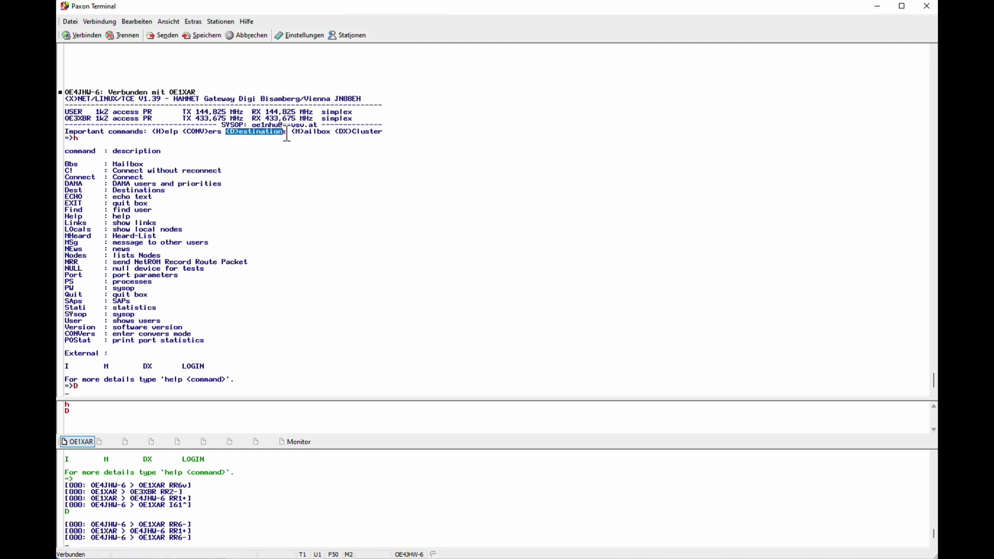
{"action": "left_click", "coordinate": [315, 169]}
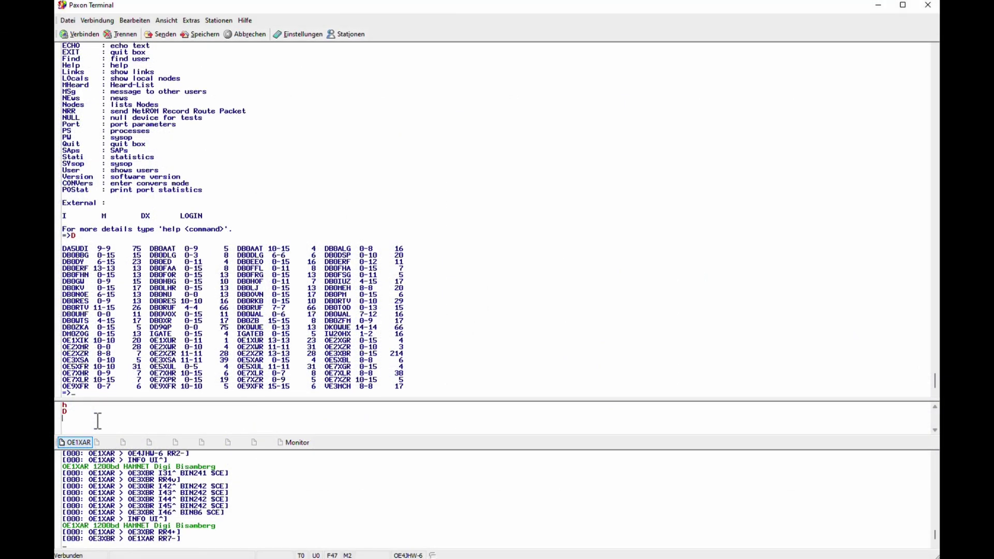
{"action": "type", "text": "m"}
{"action": "key", "text": "Return"}
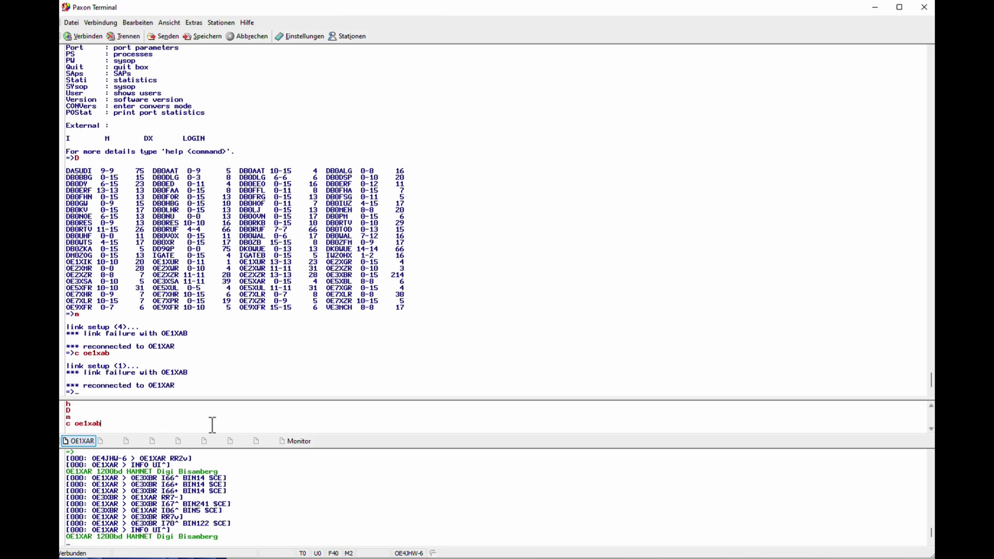
Connect onward from OE1XAR by sending "c db0aat", and leave that node with q
{"action": "key", "text": "BackSpace"}
{"action": "key", "text": "BackSpace"}
{"action": "key", "text": "BackSpace"}
{"action": "key", "text": "BackSpace"}
{"action": "key", "text": "BackSpace"}
{"action": "key", "text": "BackSpace"}
{"action": "type", "text": "db0aat"}
{"action": "key", "text": "Return"}
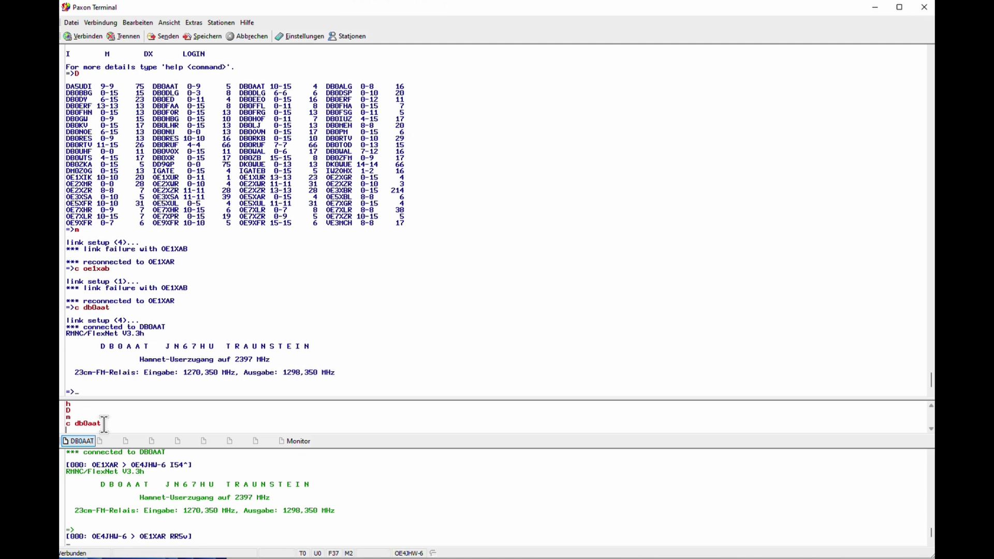
{"action": "type", "text": "q"}
{"action": "key", "text": "Return"}
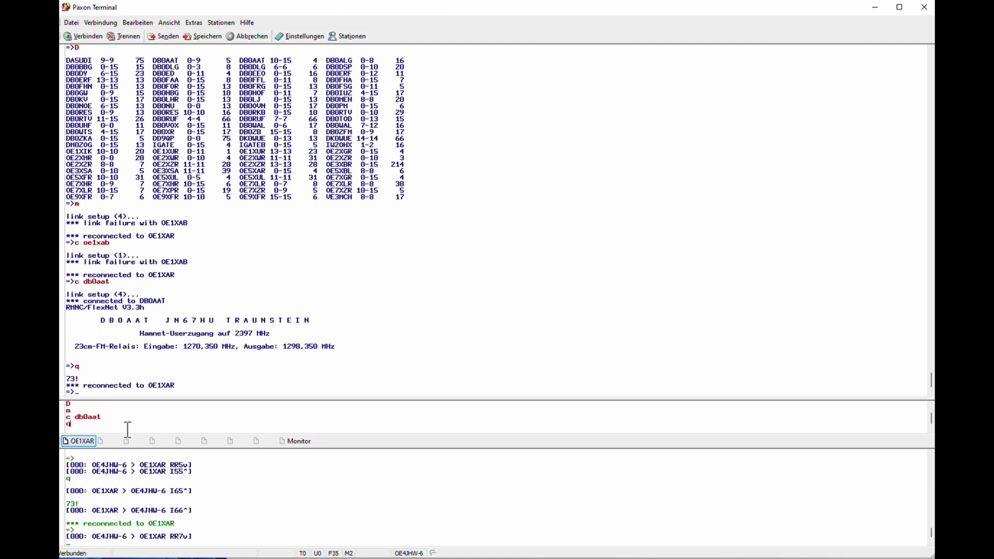
{"action": "type", "text": "ve"}
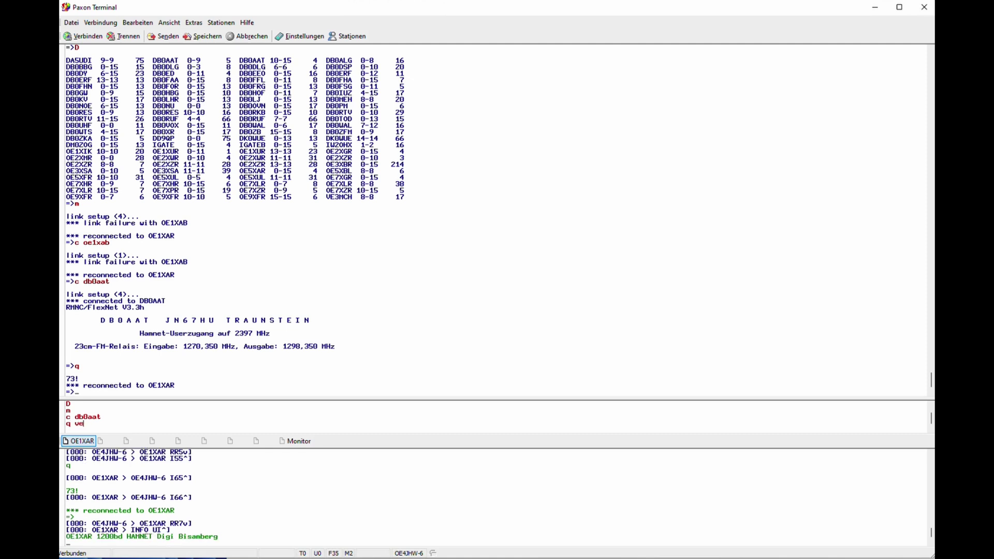
{"action": "type", "text": "3mch"}
{"action": "key", "text": "Return"}
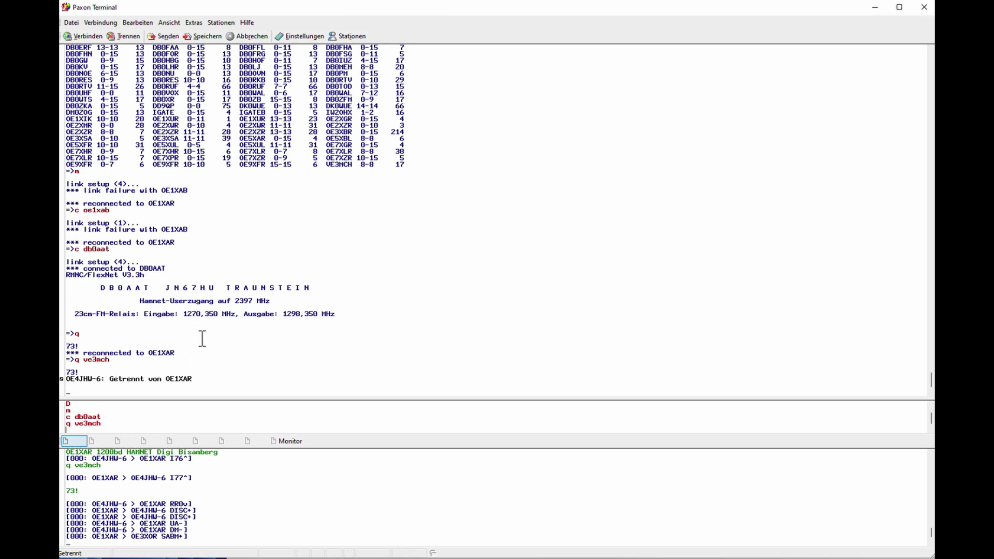
{"action": "left_click", "coordinate": [77, 36]}
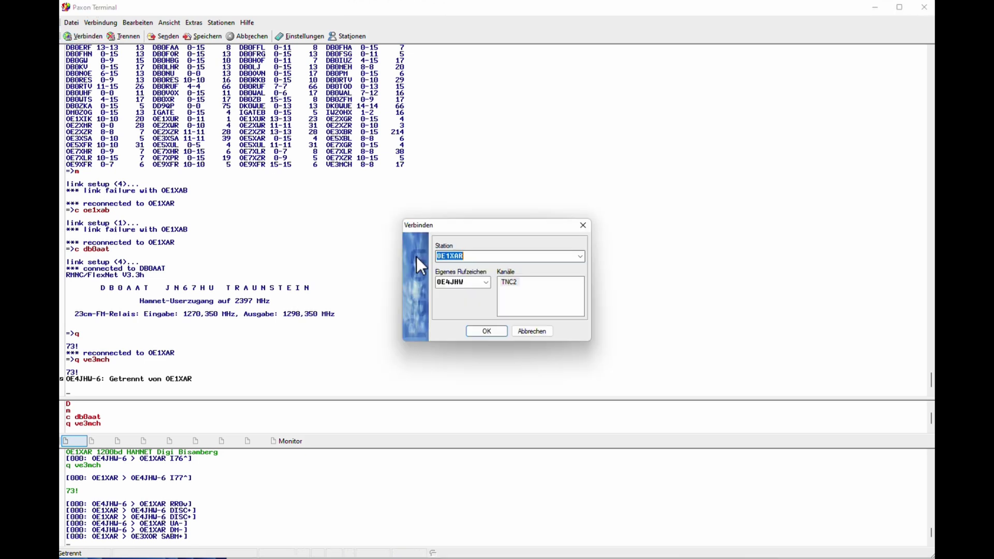
{"action": "left_click", "coordinate": [496, 332]}
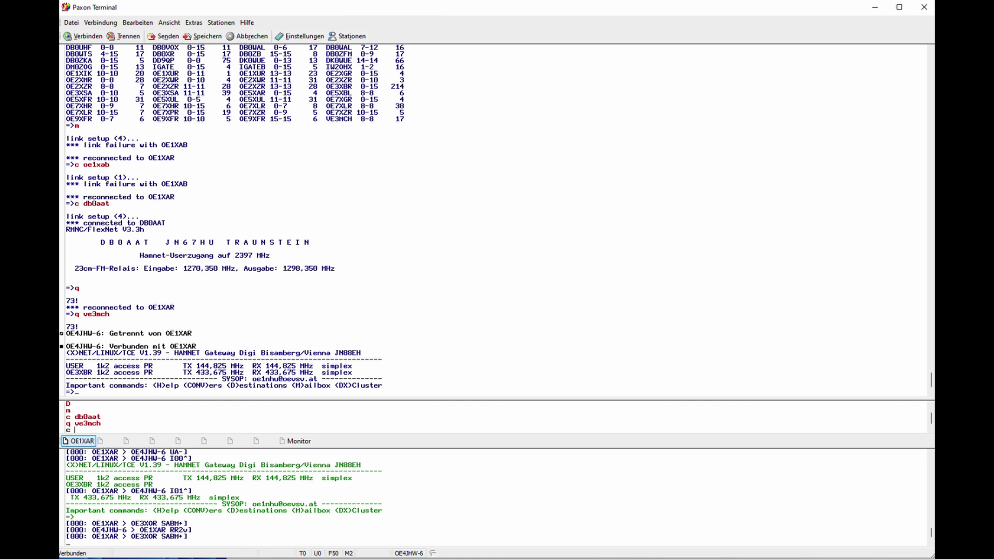
{"action": "type", "text": "ve3mch"}
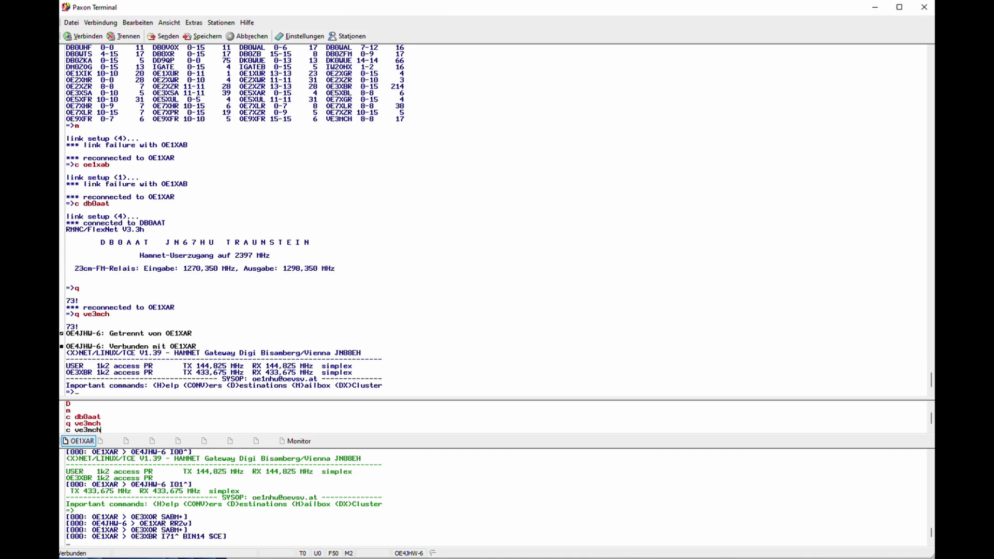
{"action": "key", "text": "Return"}
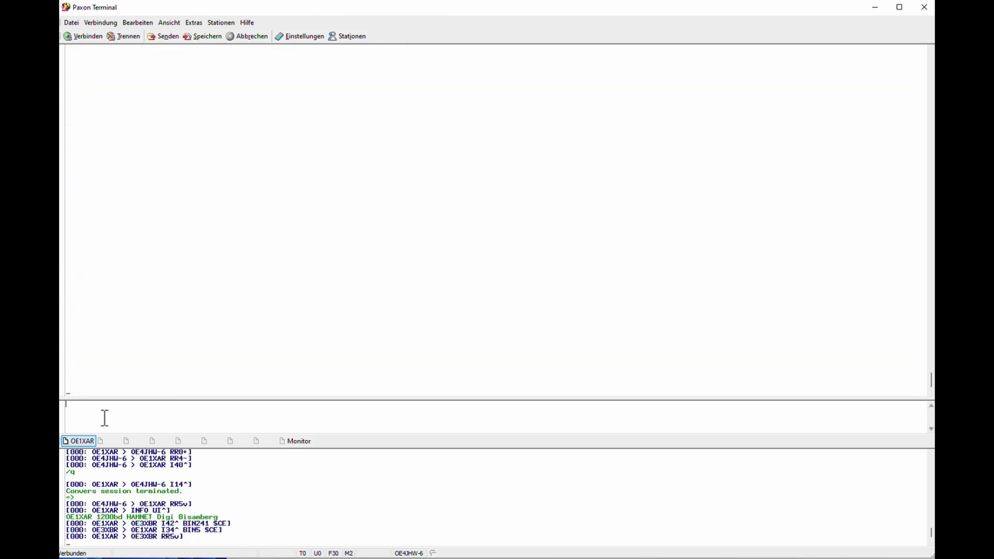
Enter the convers chat on OE1XAR with /conv and request its command list with /help
{"action": "type", "text": "/"}
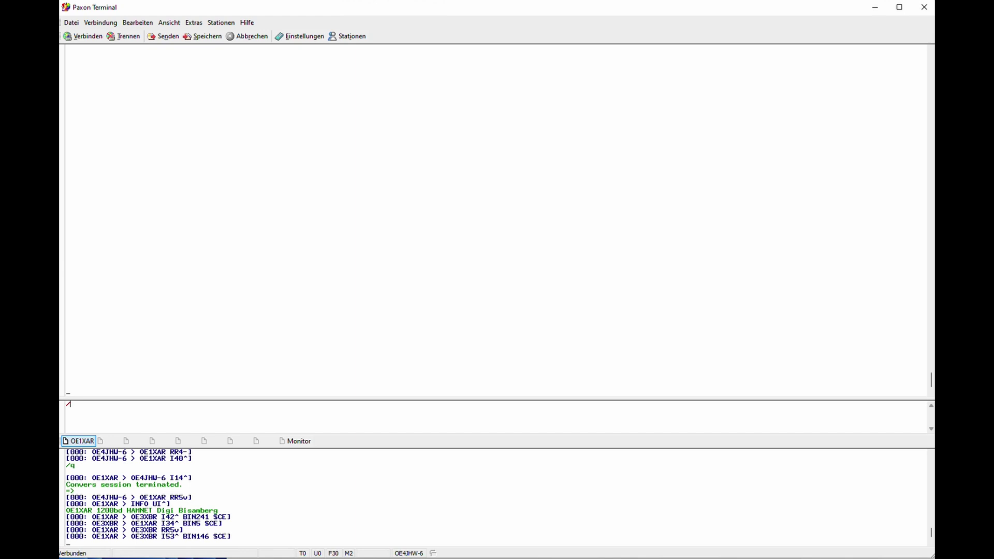
{"action": "type", "text": "conv"}
{"action": "key", "text": "Return"}
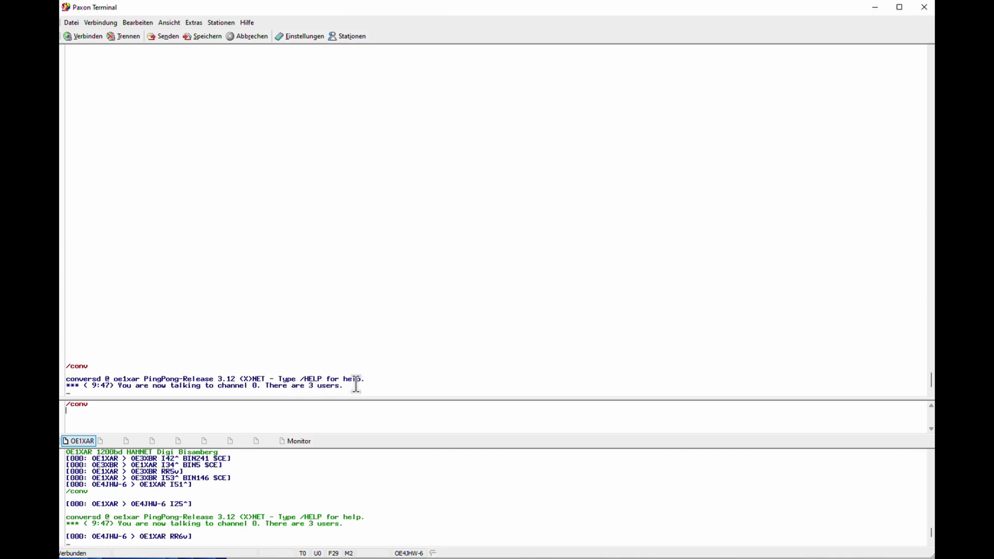
{"action": "type", "text": "/help"}
{"action": "key", "text": "Return"}
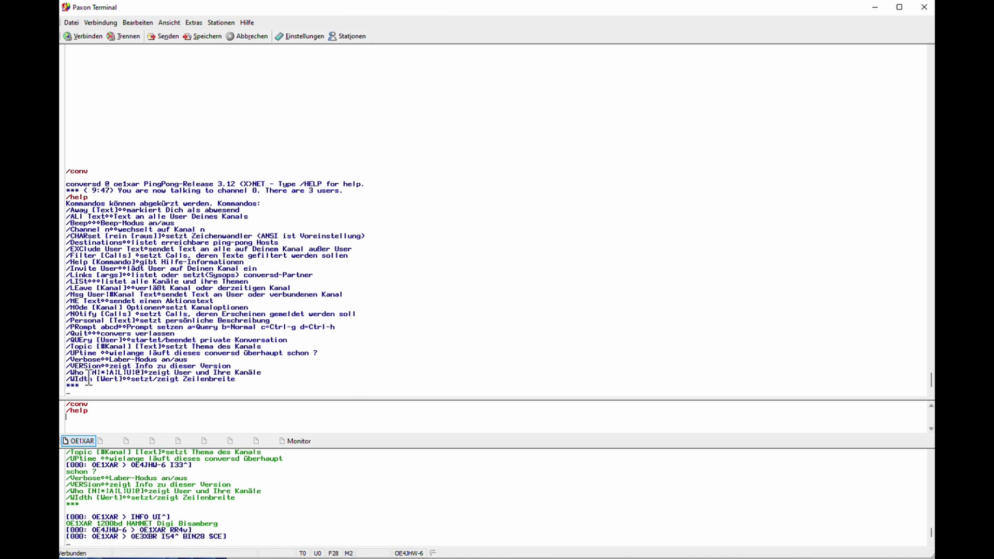
List the convers users and their channels by sending the Who command as /w
{"action": "double_click", "coordinate": [74, 374]}
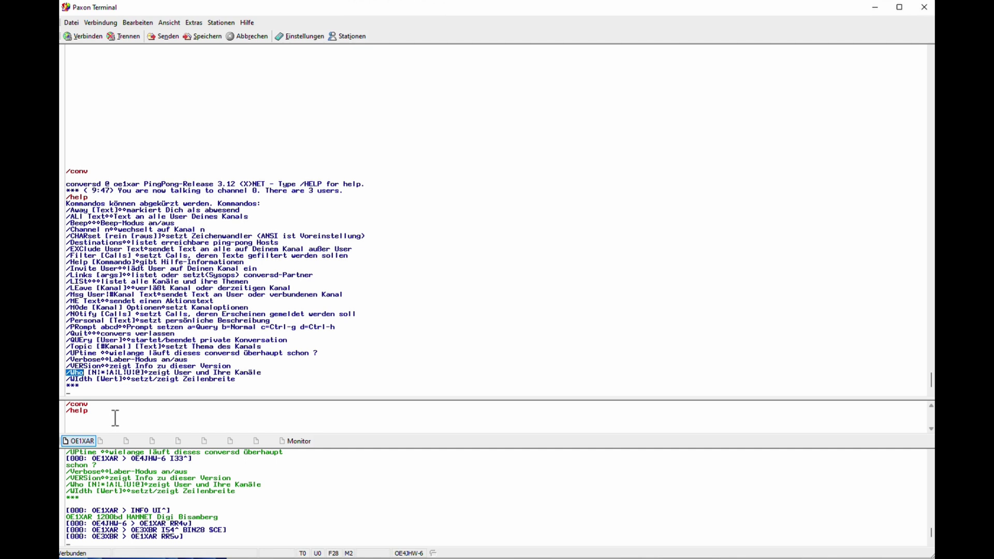
{"action": "key", "text": "Return"}
{"action": "type", "text": "/w"}
{"action": "key", "text": "Return"}
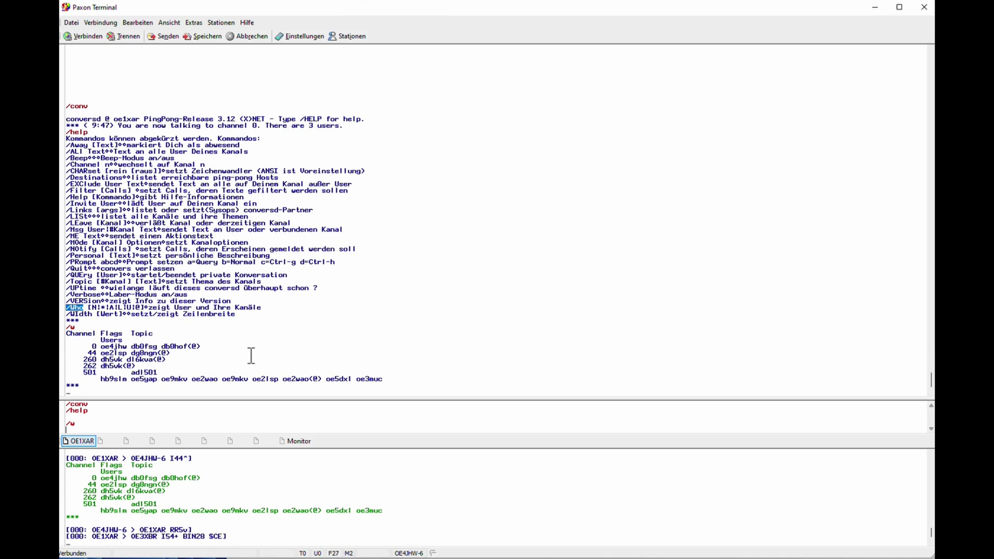
{"action": "double_click", "coordinate": [194, 346]}
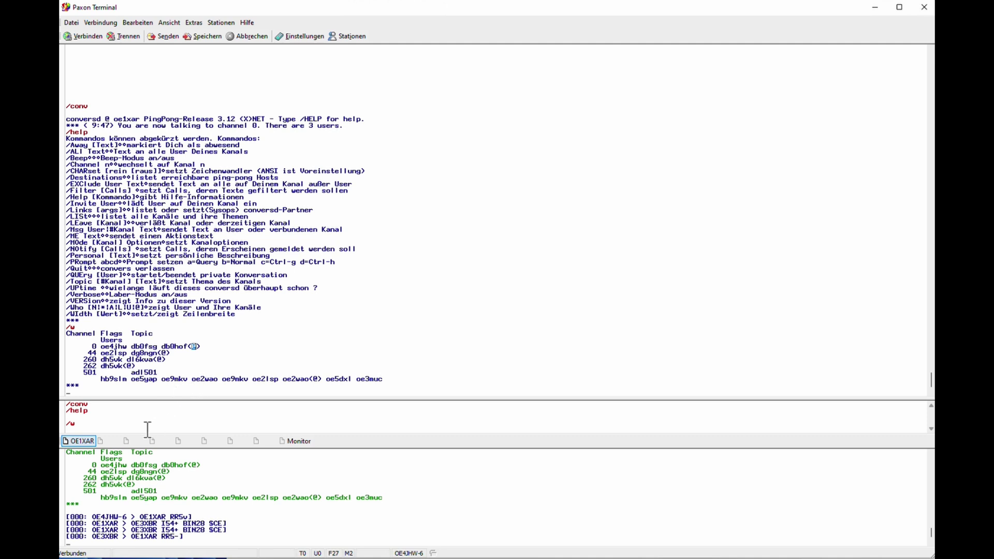
Leave the convers session with /q and sign off from OE1XAR with q
{"action": "key", "text": "Return"}
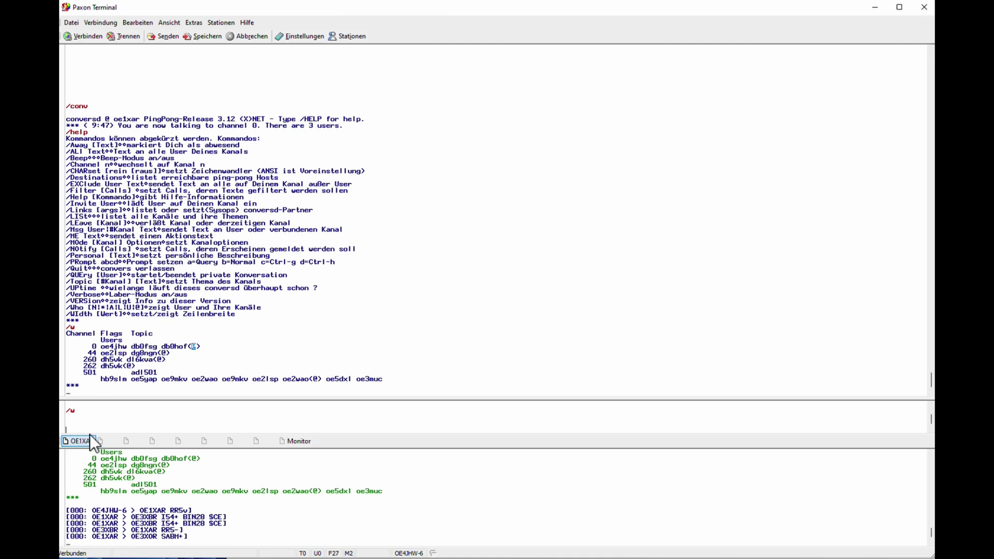
{"action": "type", "text": "/q"}
{"action": "key", "text": "Return"}
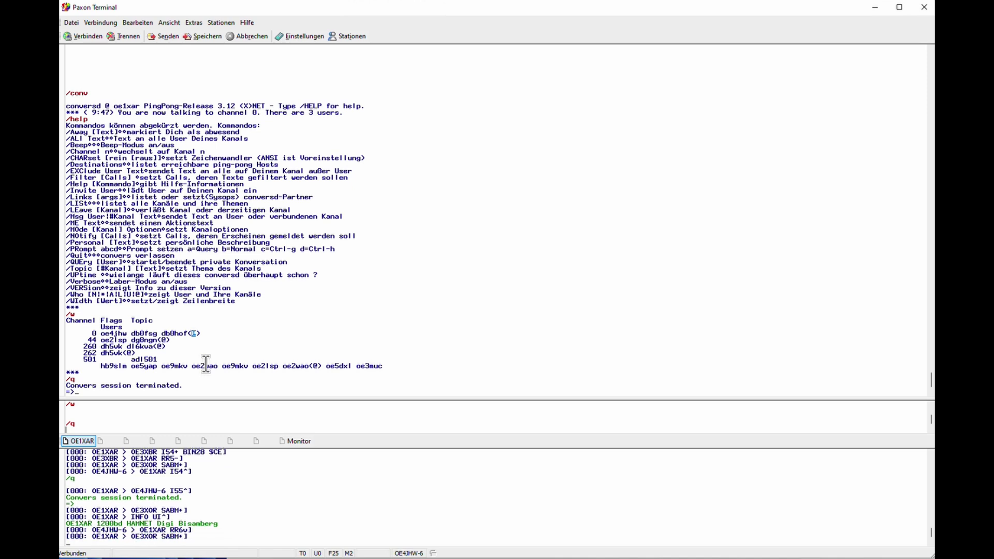
{"action": "type", "text": "q"}
{"action": "key", "text": "Return"}
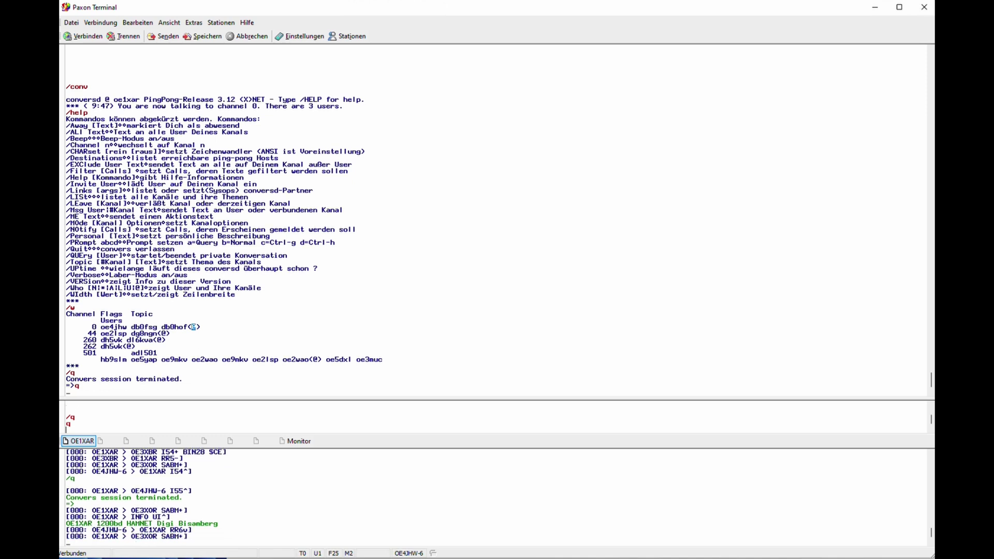